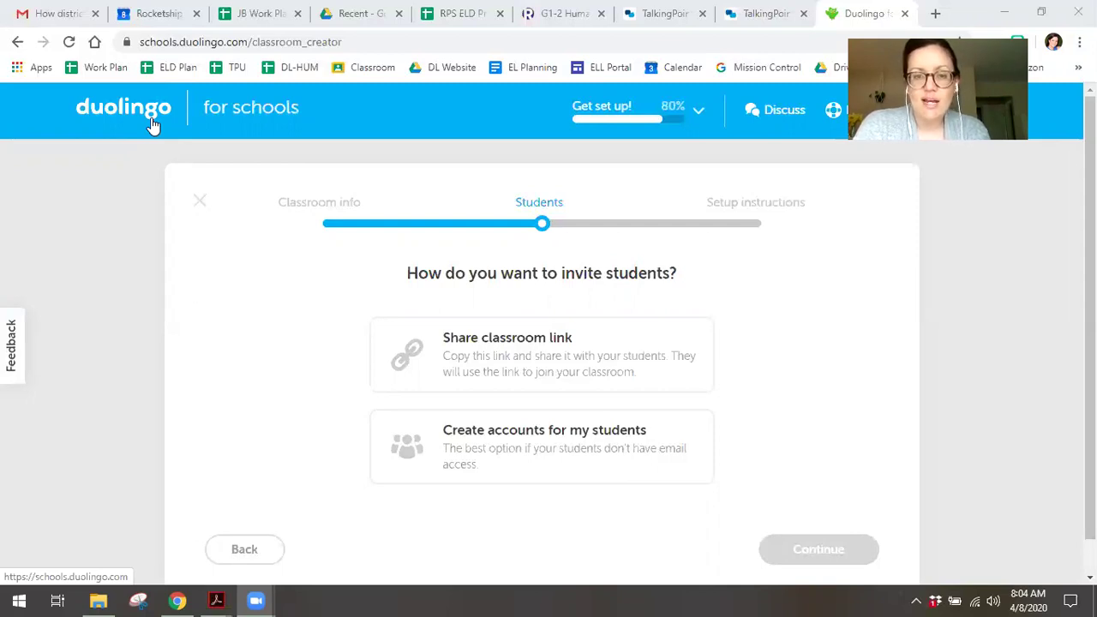
Return to the classroom info, set the language studied to English and the language students speak to Spanish, and proceed to student invitations
click(230, 553)
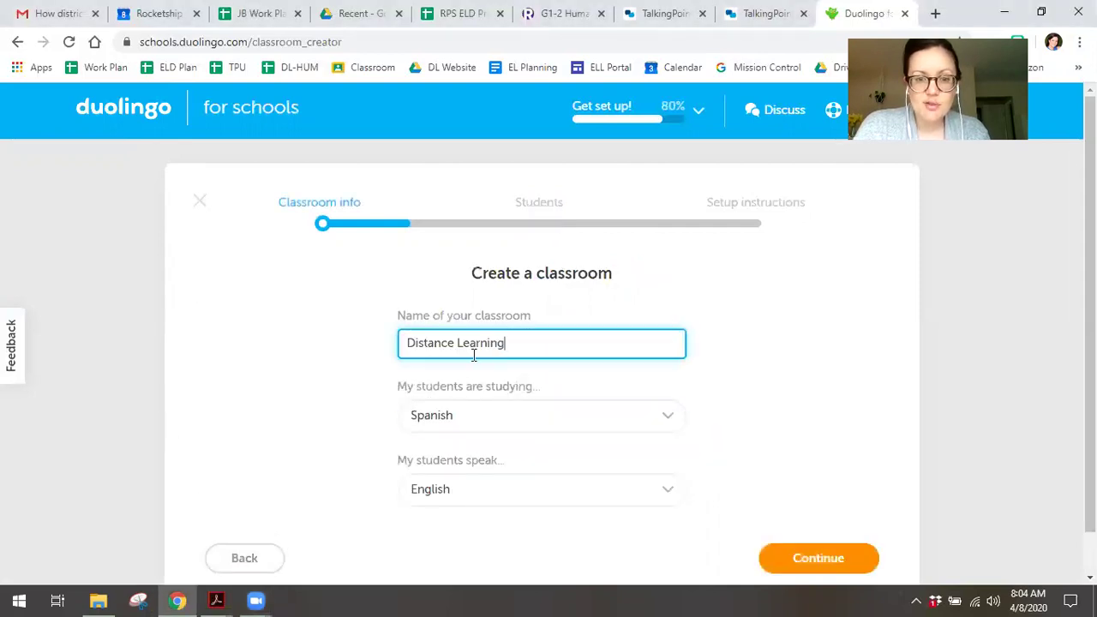
click(460, 433)
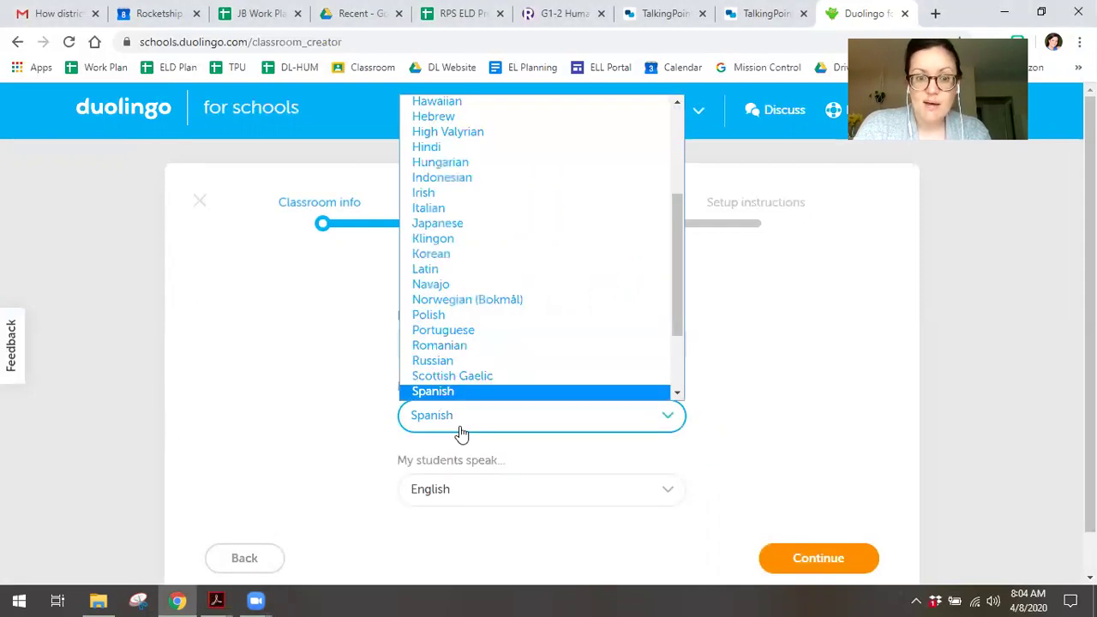
scroll(466, 245, up, 3)
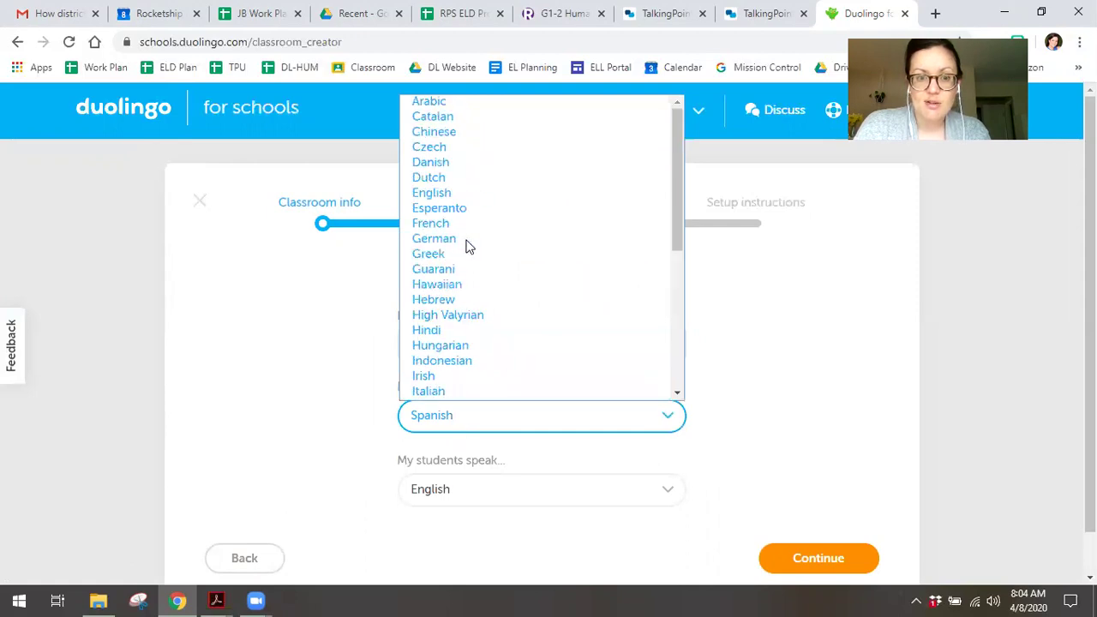
click(458, 196)
click(454, 496)
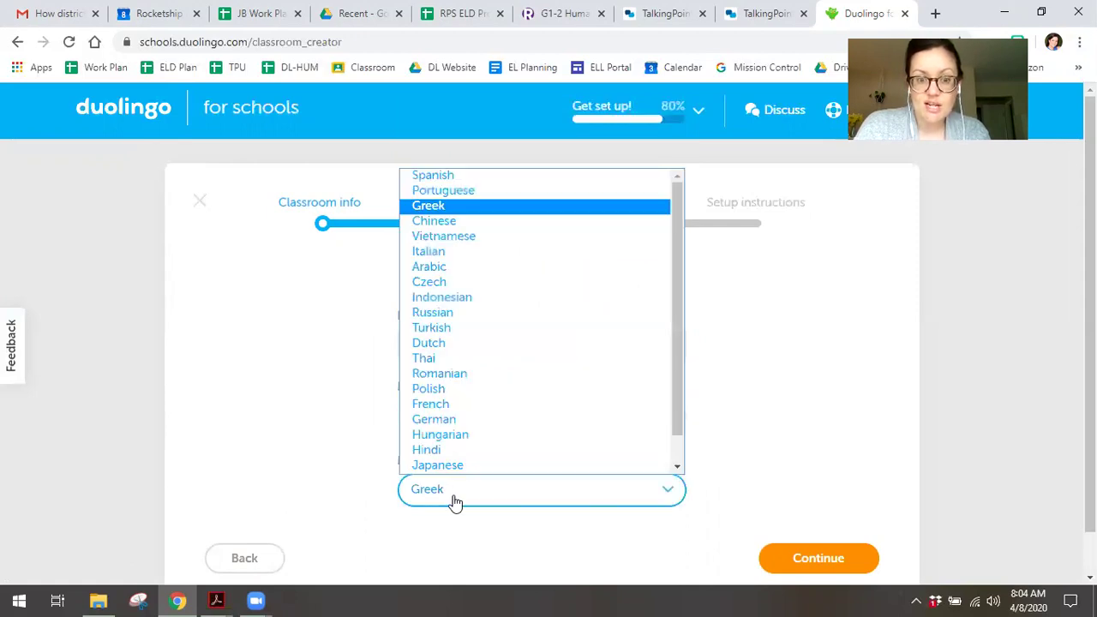
scroll(473, 429, down, 1)
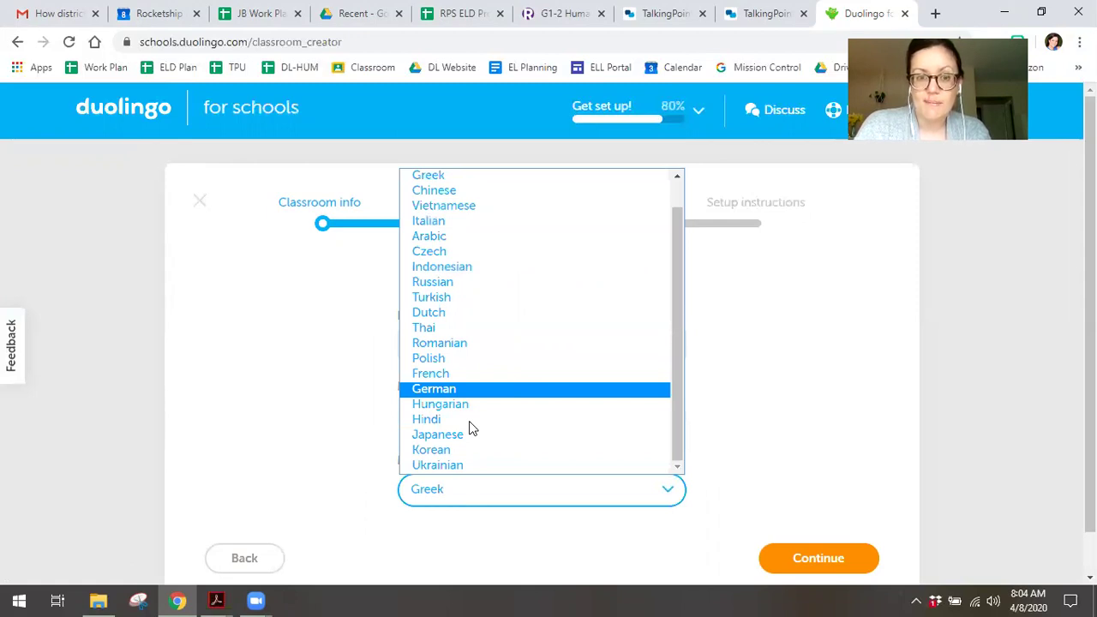
scroll(471, 425, up, 1)
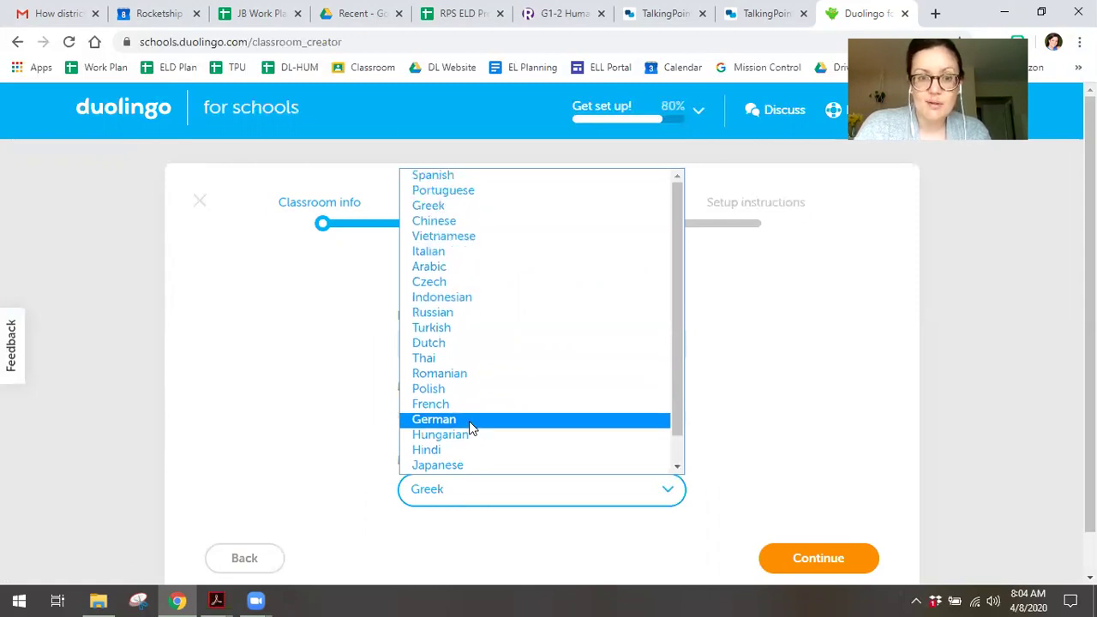
click(496, 177)
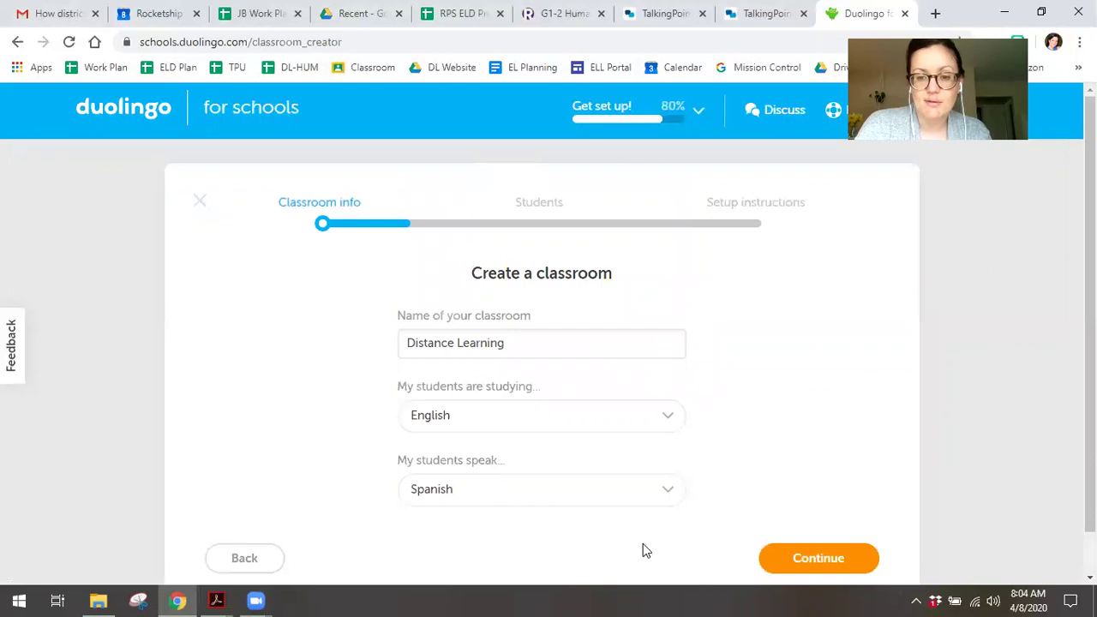
key(Return)
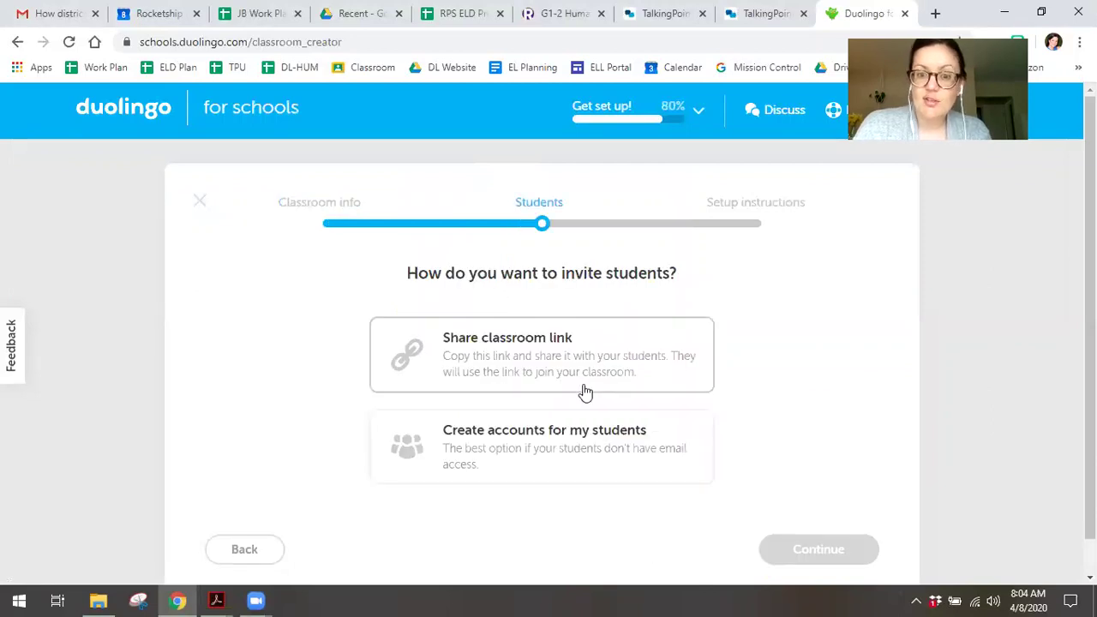
Choose to create accounts for the students and proceed to entering their names
click(566, 451)
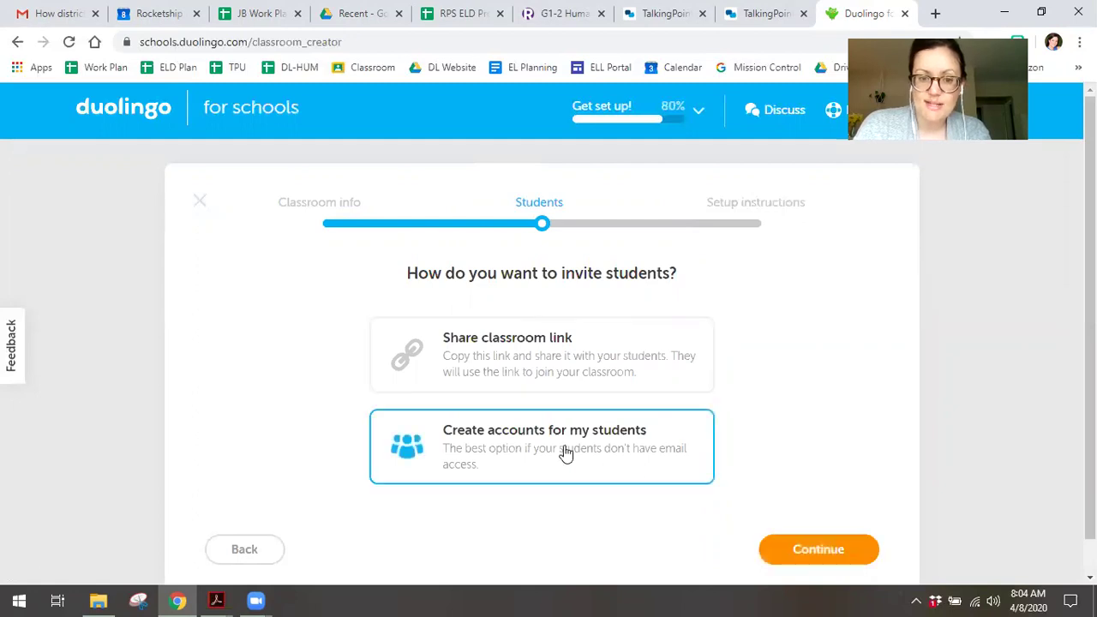
scroll(566, 455, down, 1)
click(796, 519)
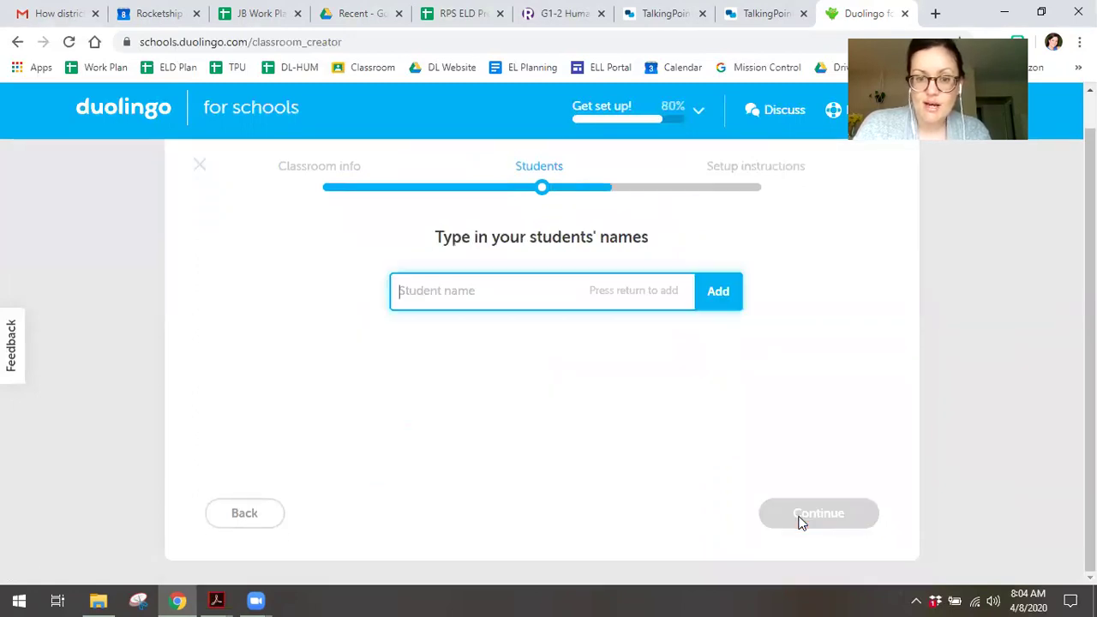
Add "Test Student" to the student list and create the account without an email address
text(Test ST)
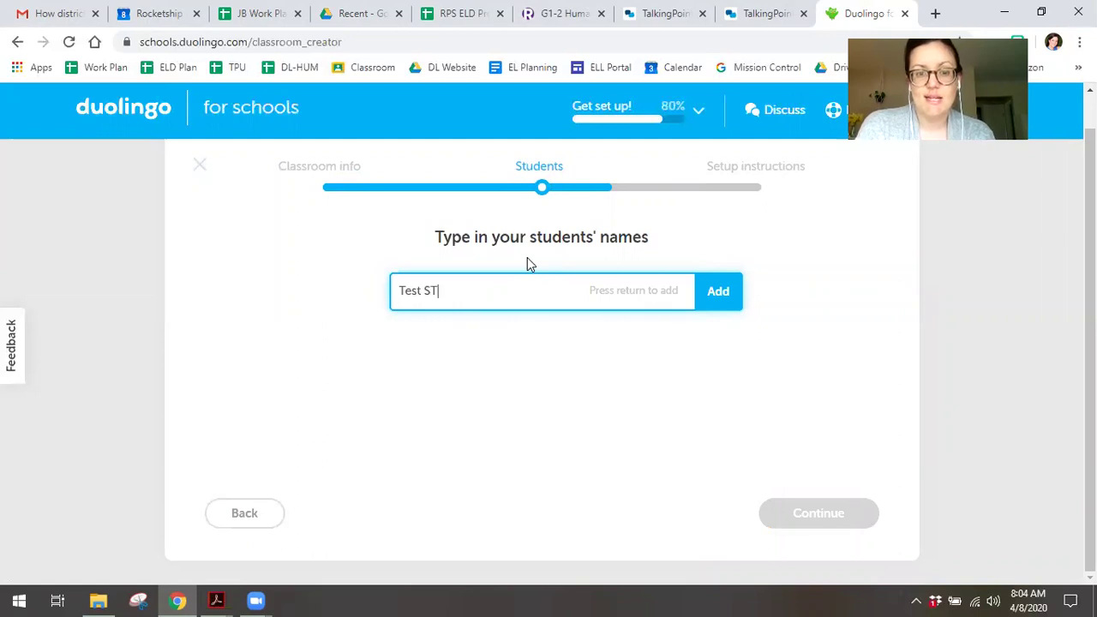
key(BackSpace)
text(tudent)
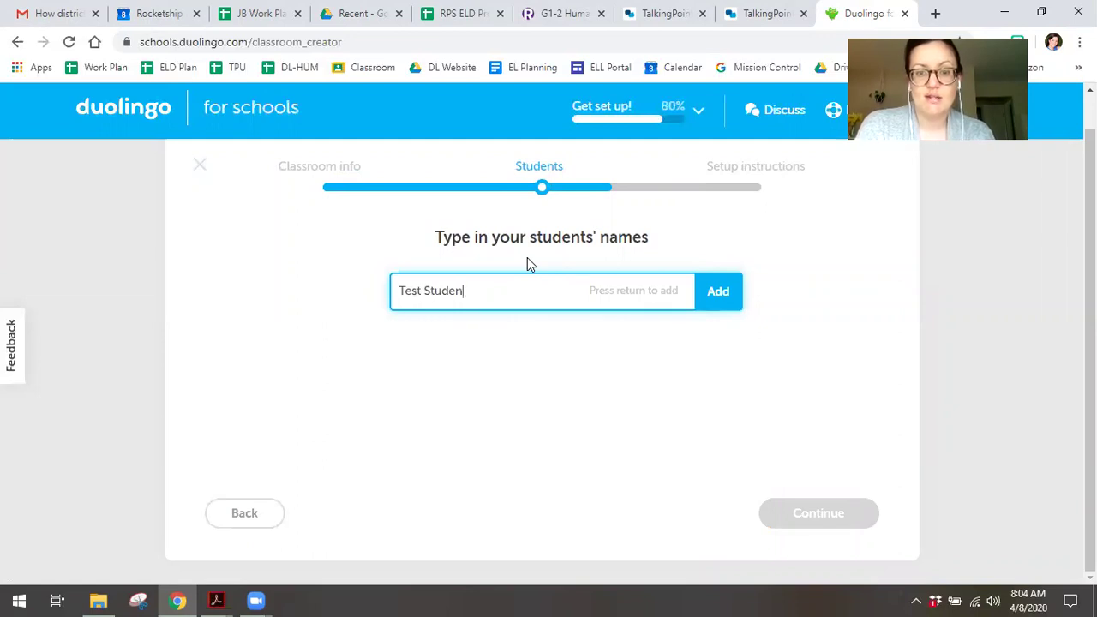
click(717, 300)
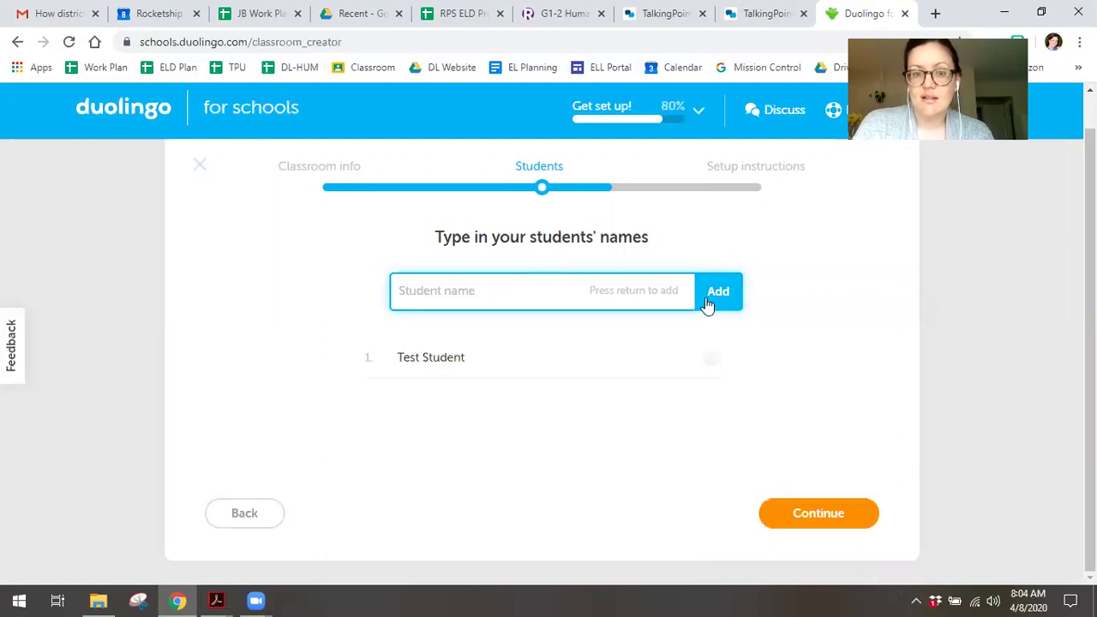
click(799, 517)
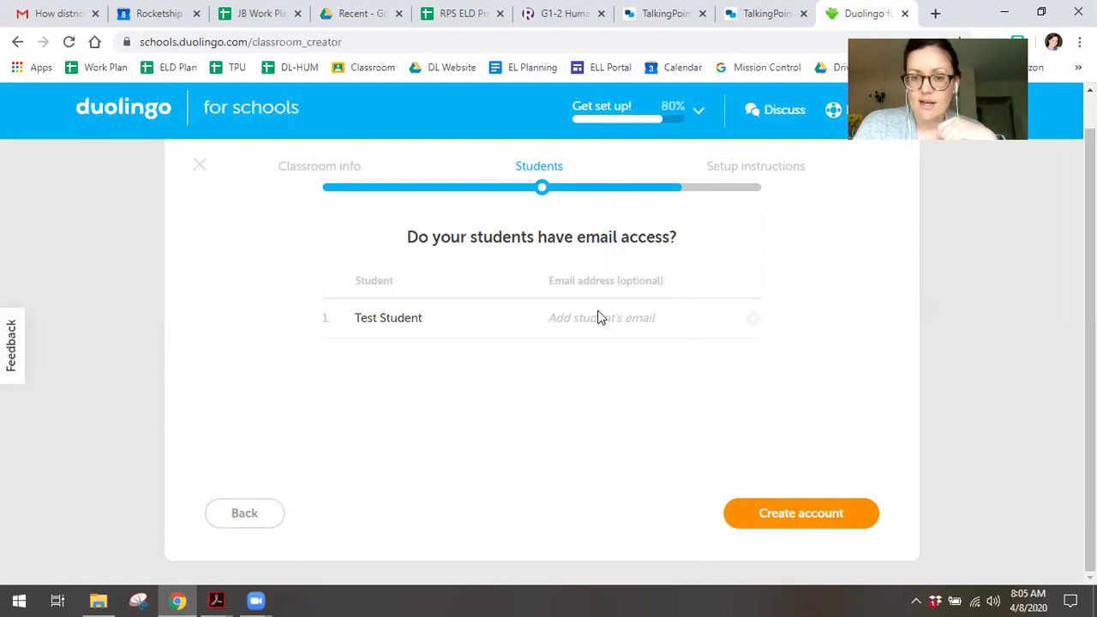
click(768, 513)
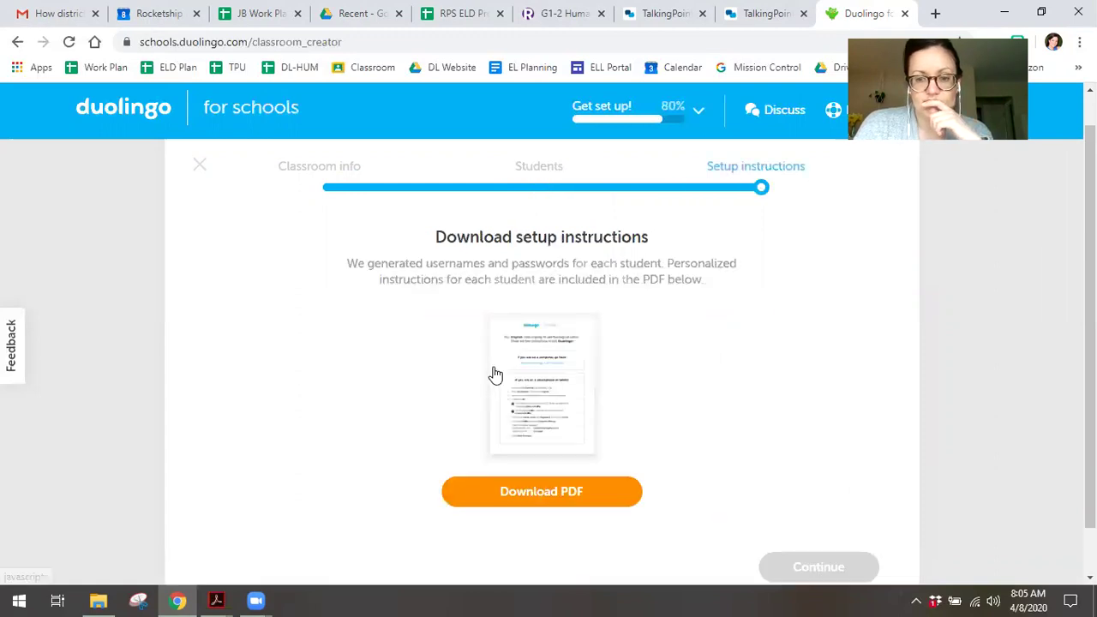
Download the setup instructions PDF and look over the roster with the student's generated login details
click(543, 398)
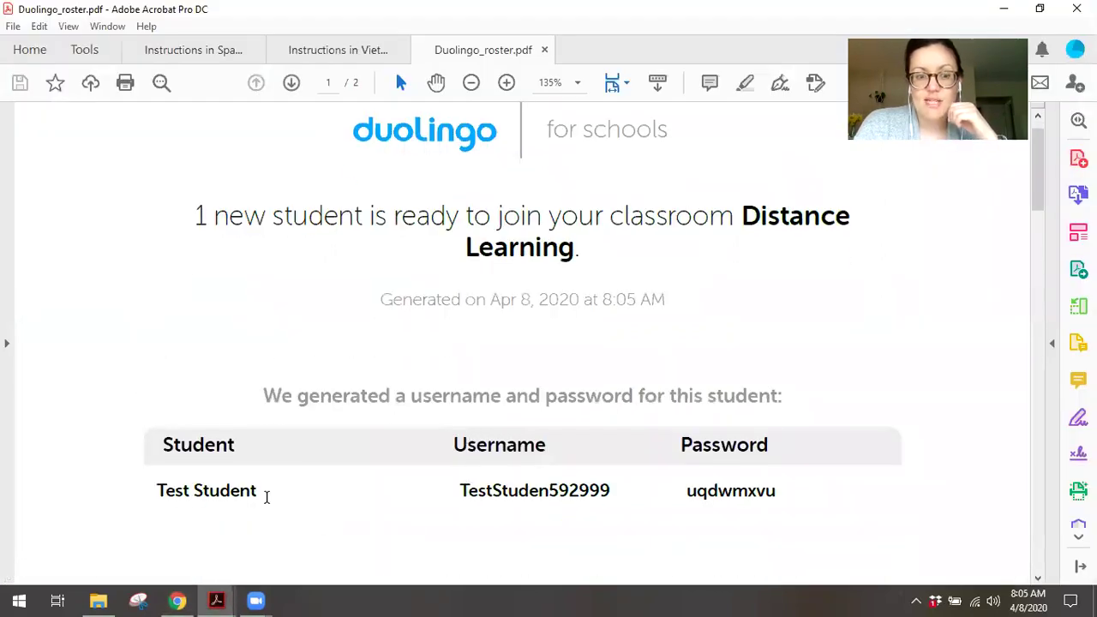
scroll(463, 497, down, 9)
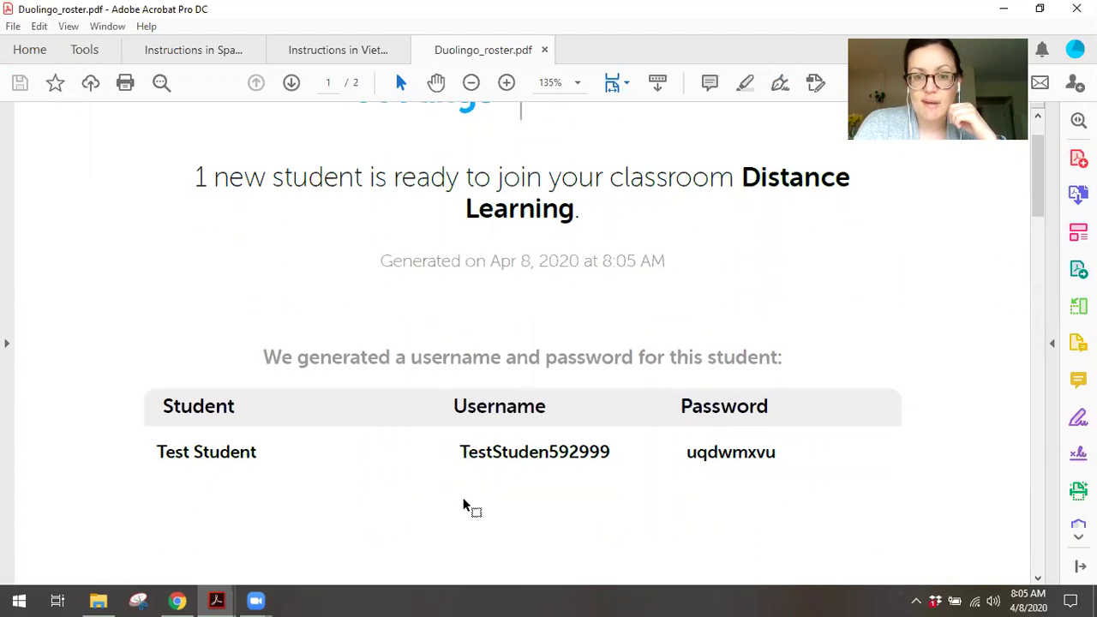
scroll(463, 505, down, 2)
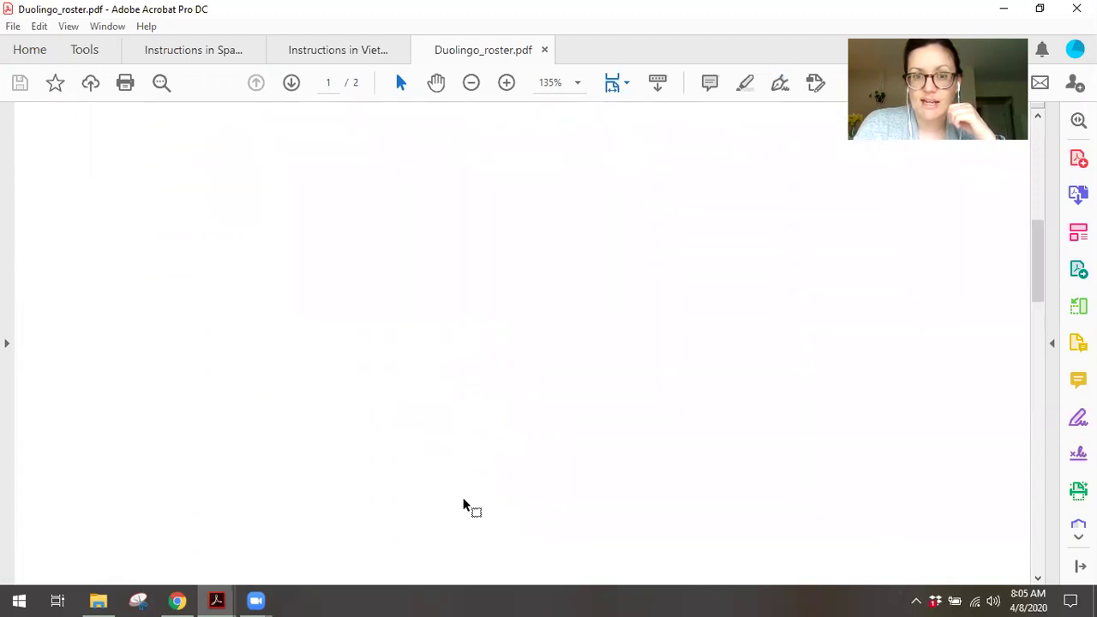
scroll(463, 506, up, 10)
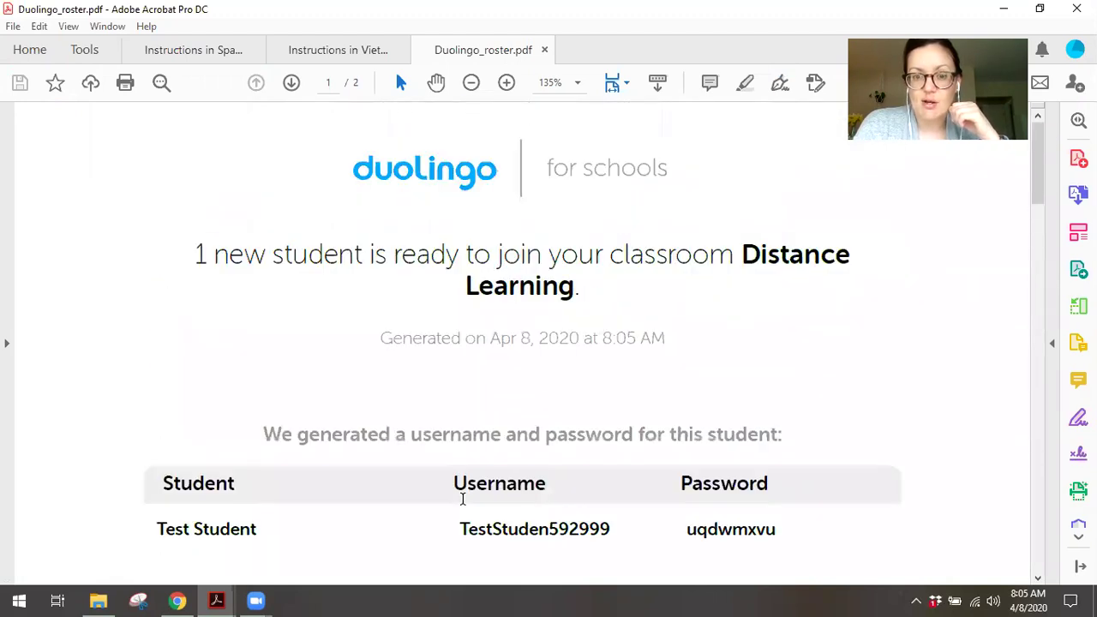
Switch back to Chrome, complete the classroom setup, and open Test Student's details from the student list
click(256, 600)
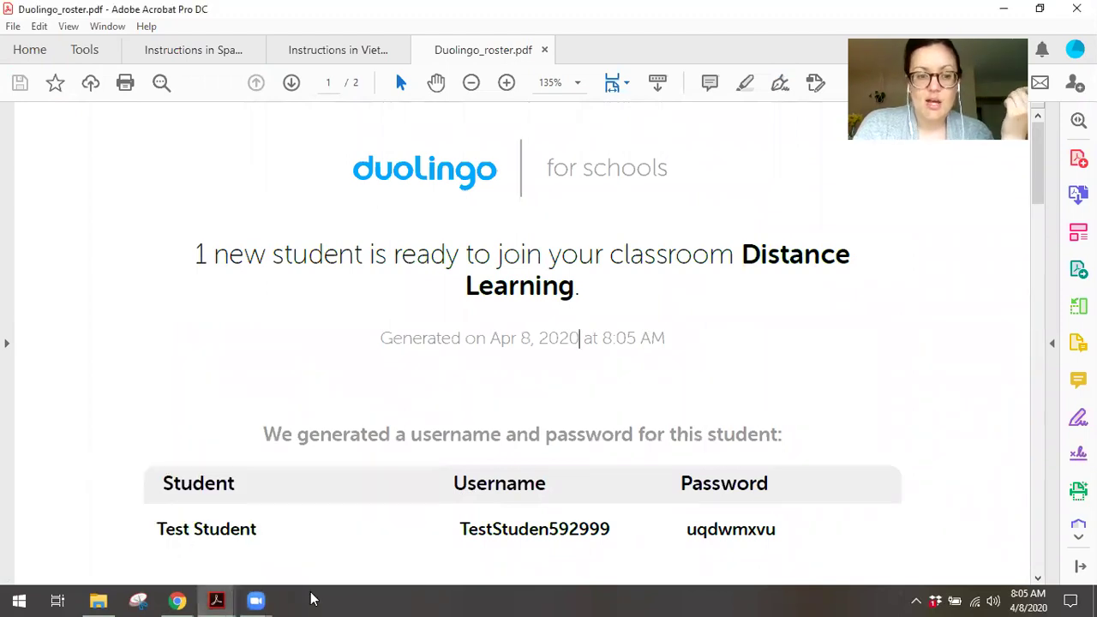
click(179, 600)
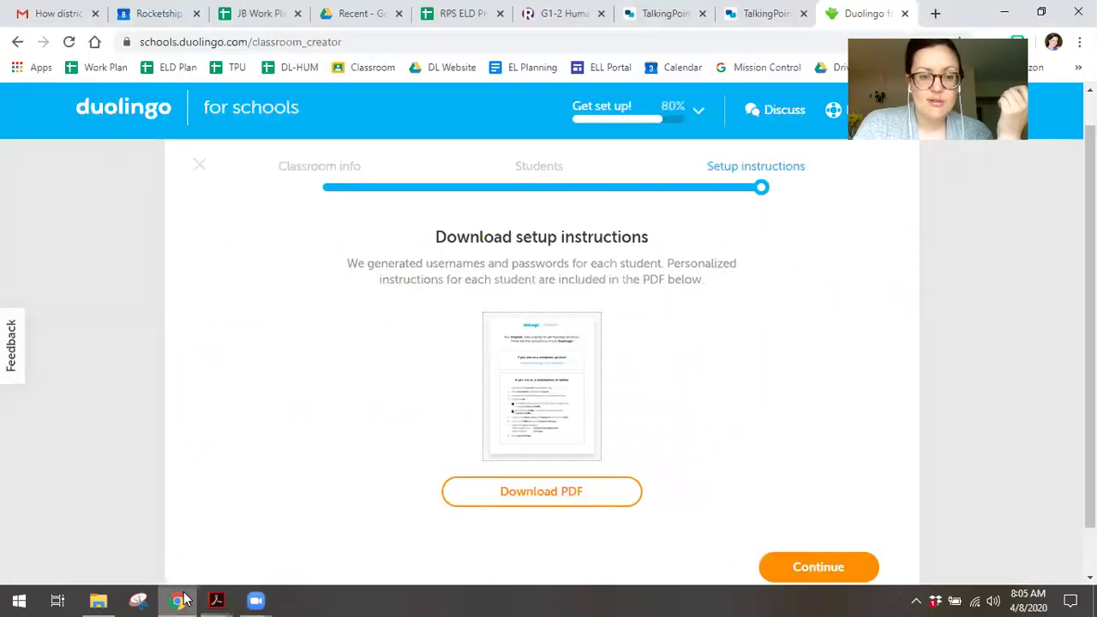
click(799, 564)
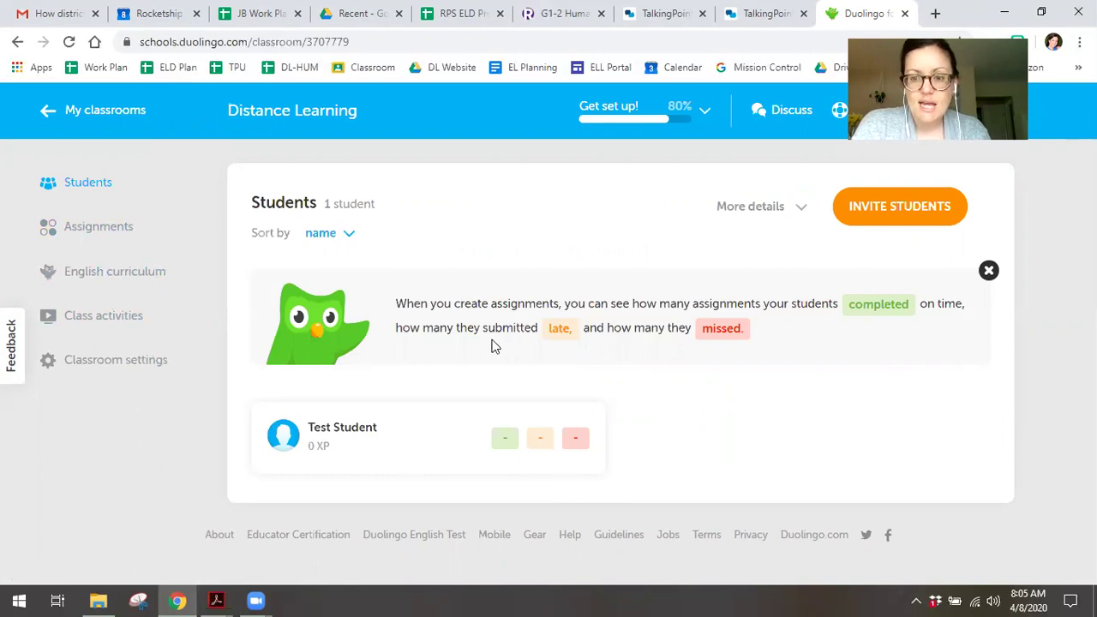
mouse_move(499, 446)
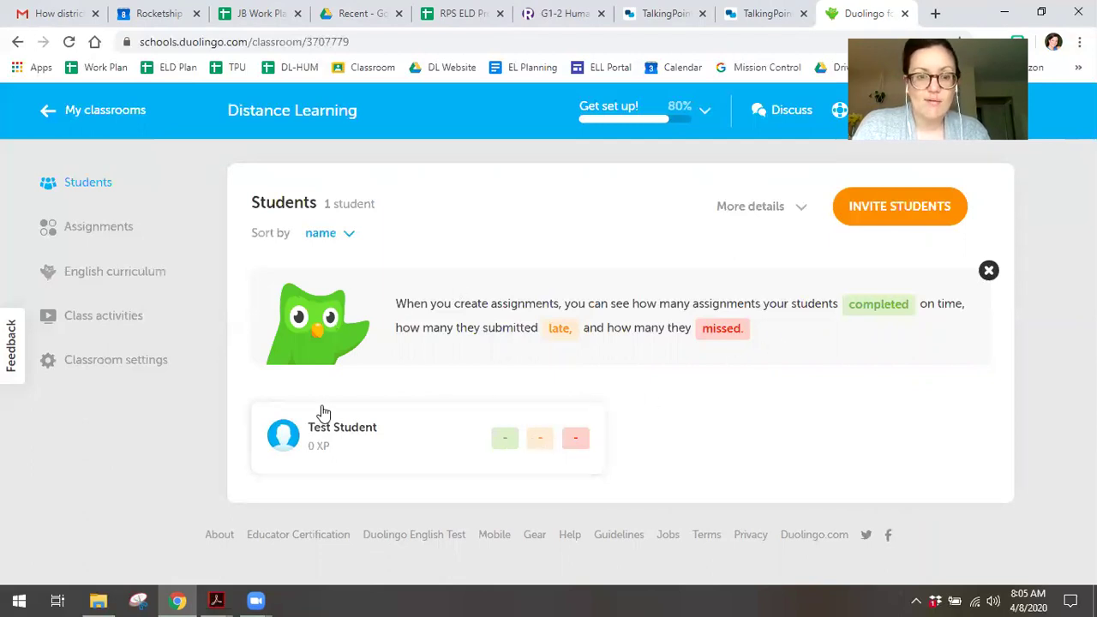
click(319, 435)
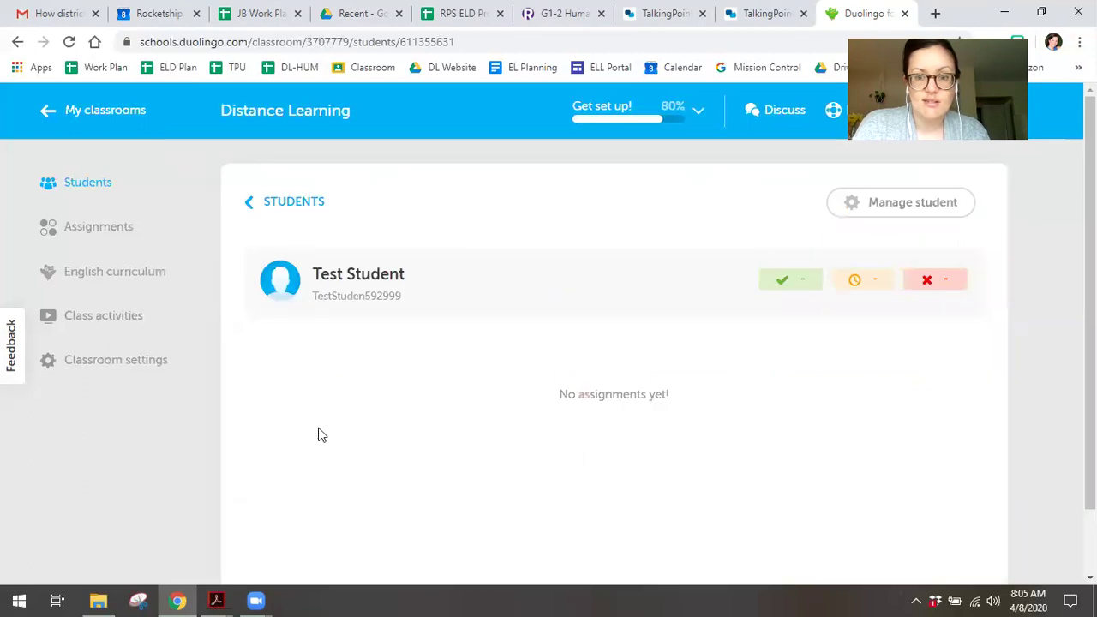
Schedule a Collect points assignment for the class with a 75 XP goal, due on Apr 19, 2020
click(56, 229)
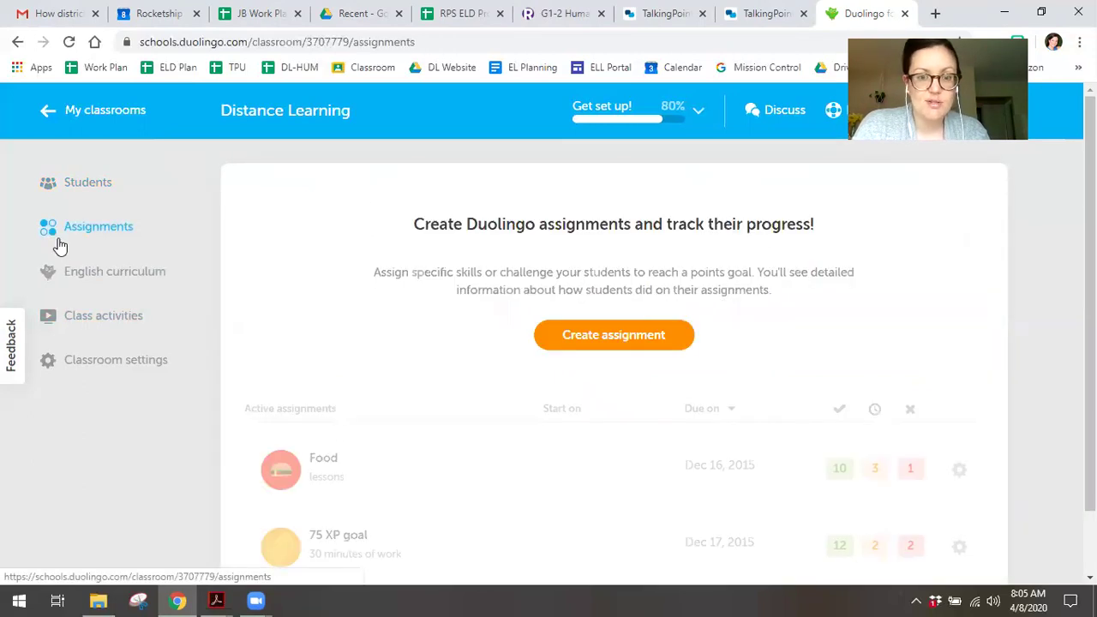
click(558, 341)
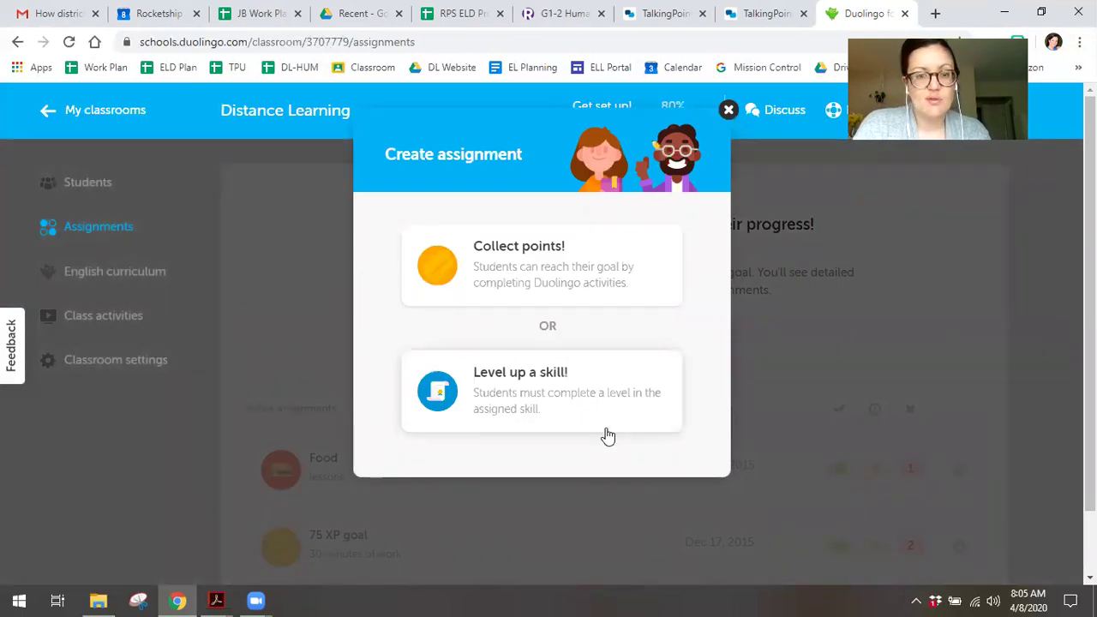
click(607, 283)
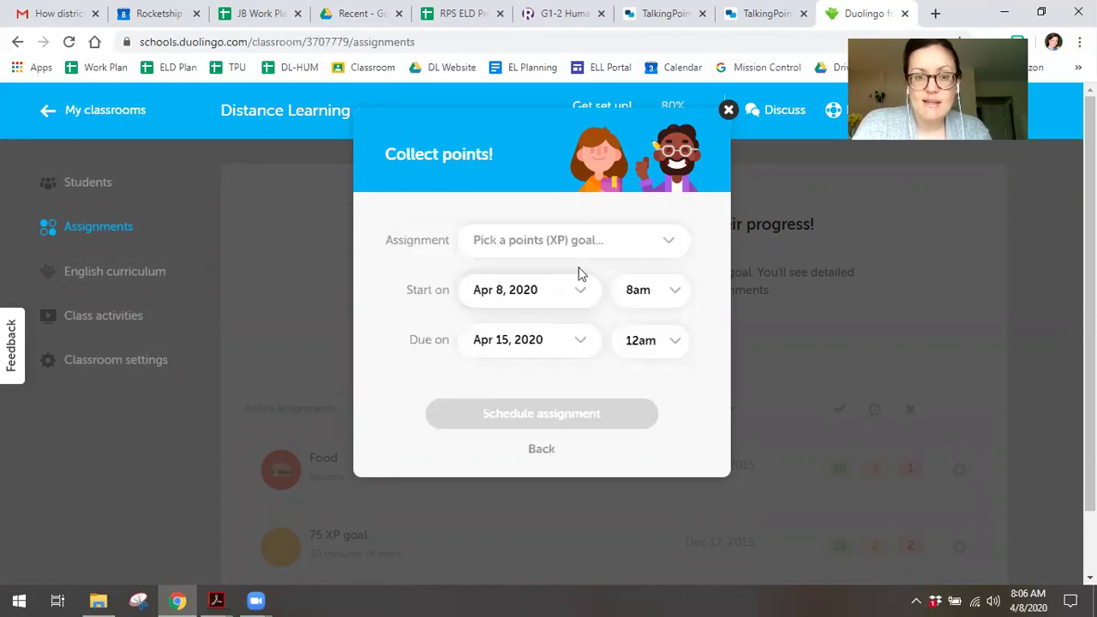
click(580, 250)
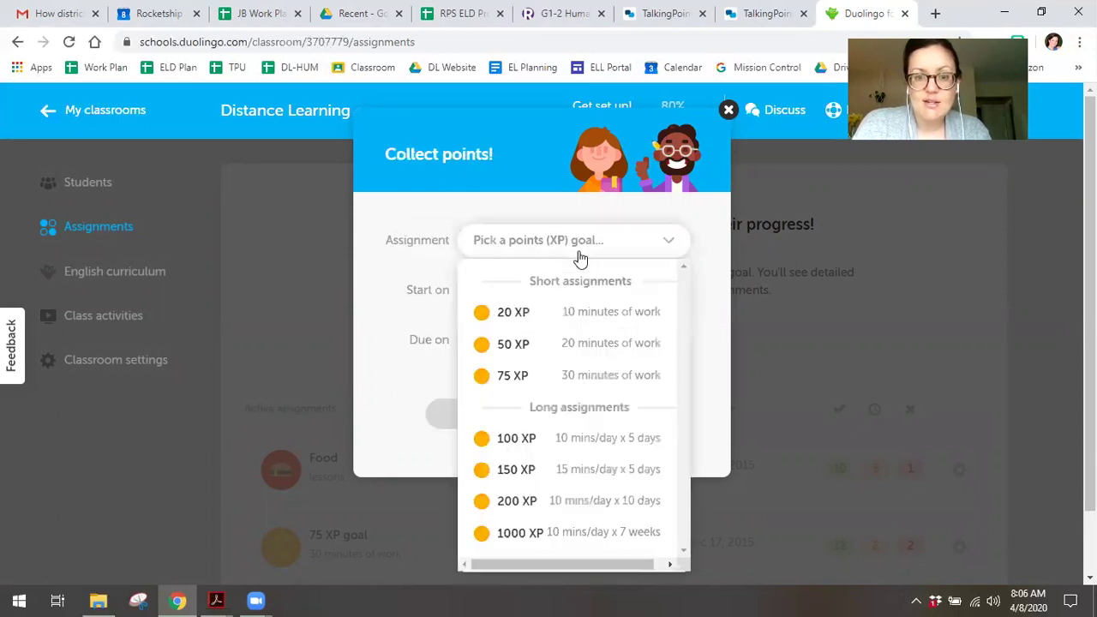
click(569, 379)
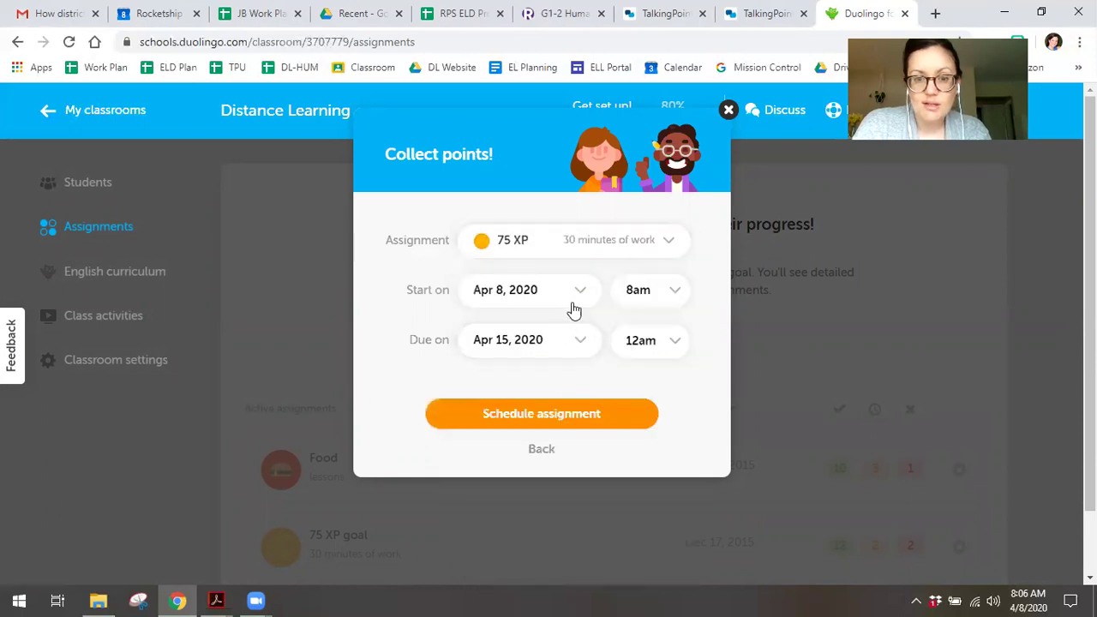
click(578, 337)
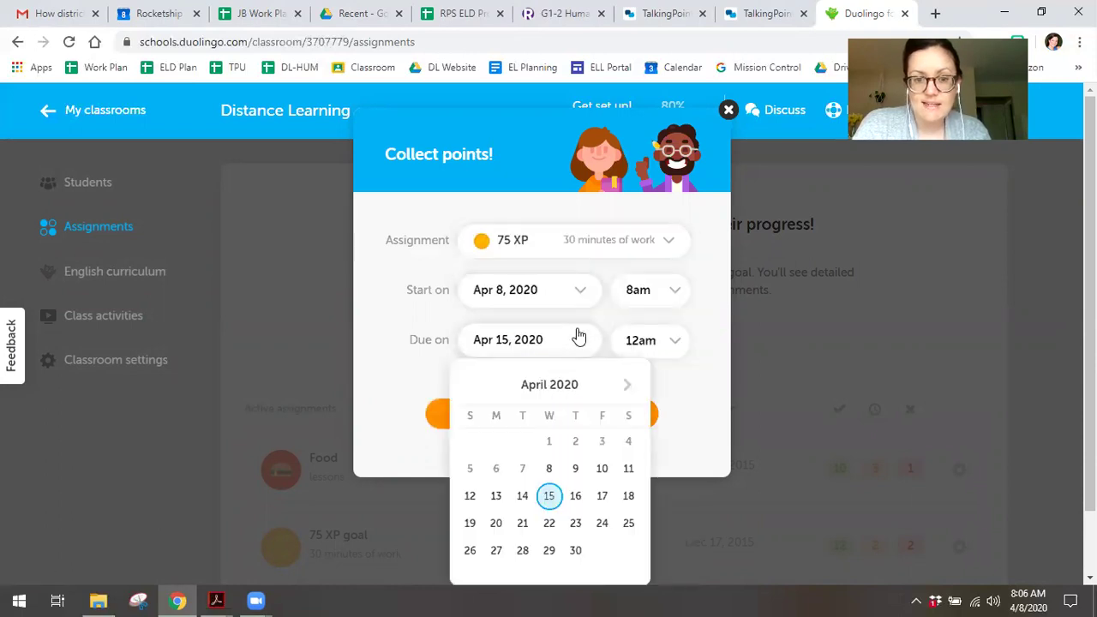
click(468, 523)
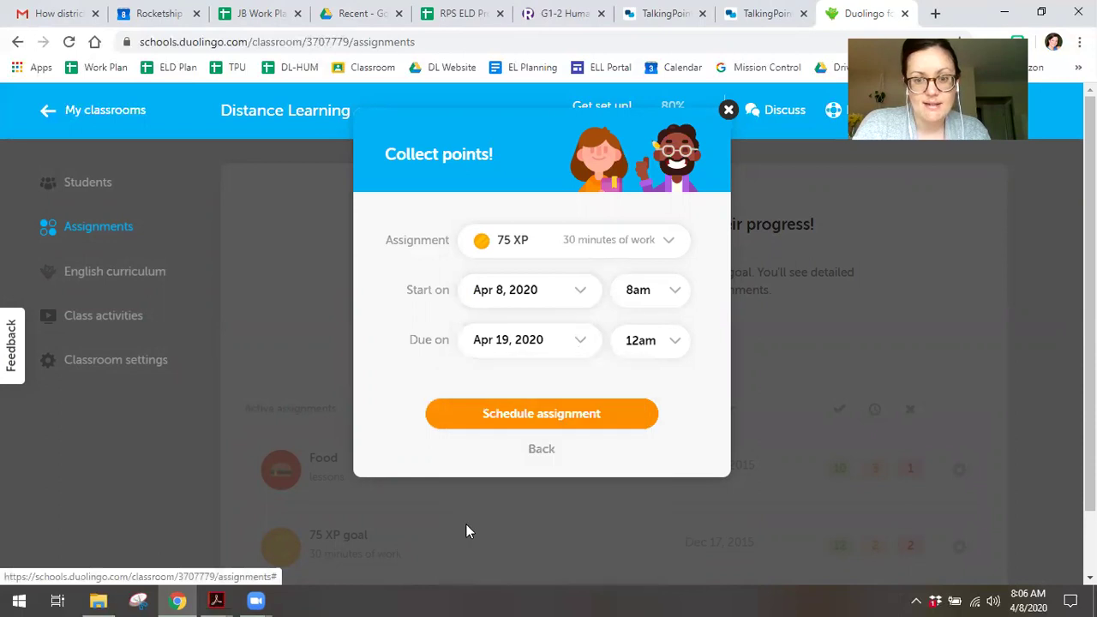
click(549, 420)
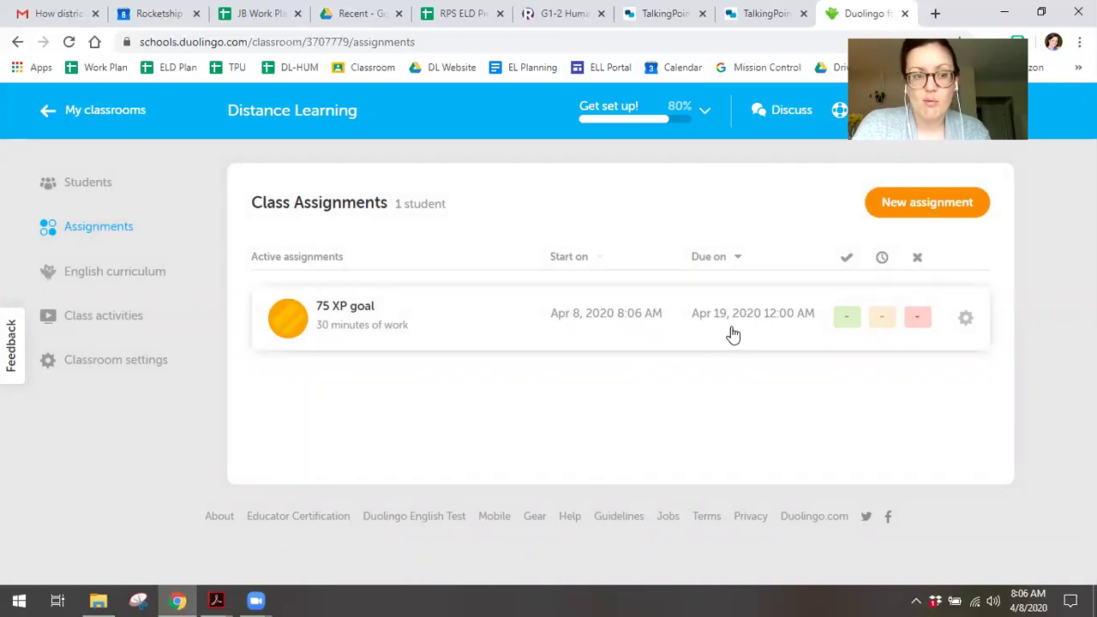
Look through the English curriculum's skills and the class activities, then return to the classroom's student list
click(144, 287)
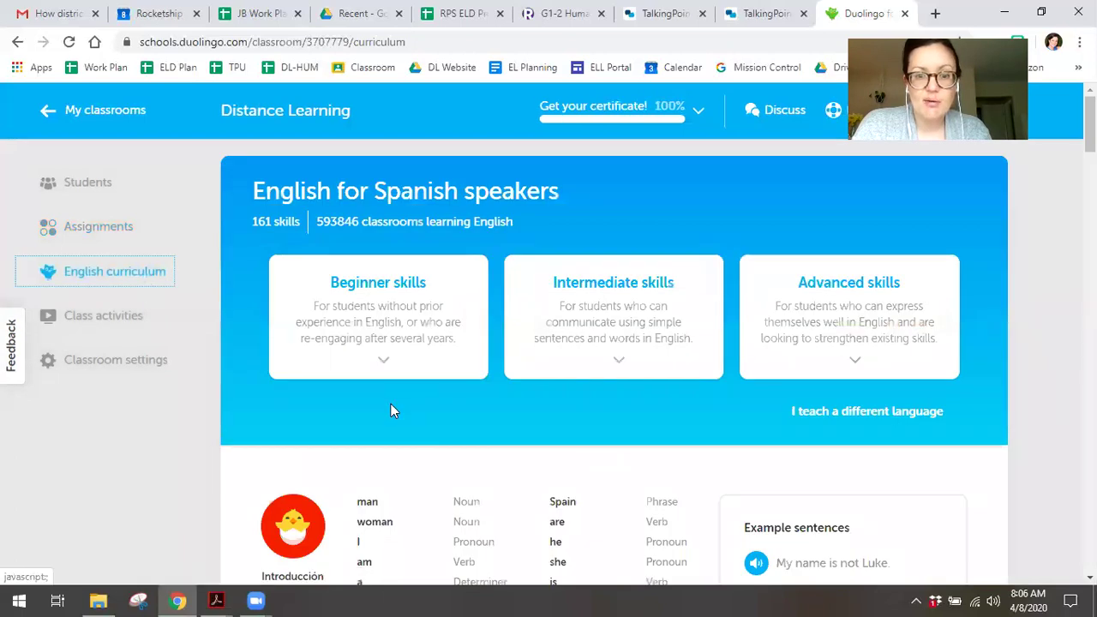
scroll(391, 404, down, 2)
scroll(391, 411, down, 4)
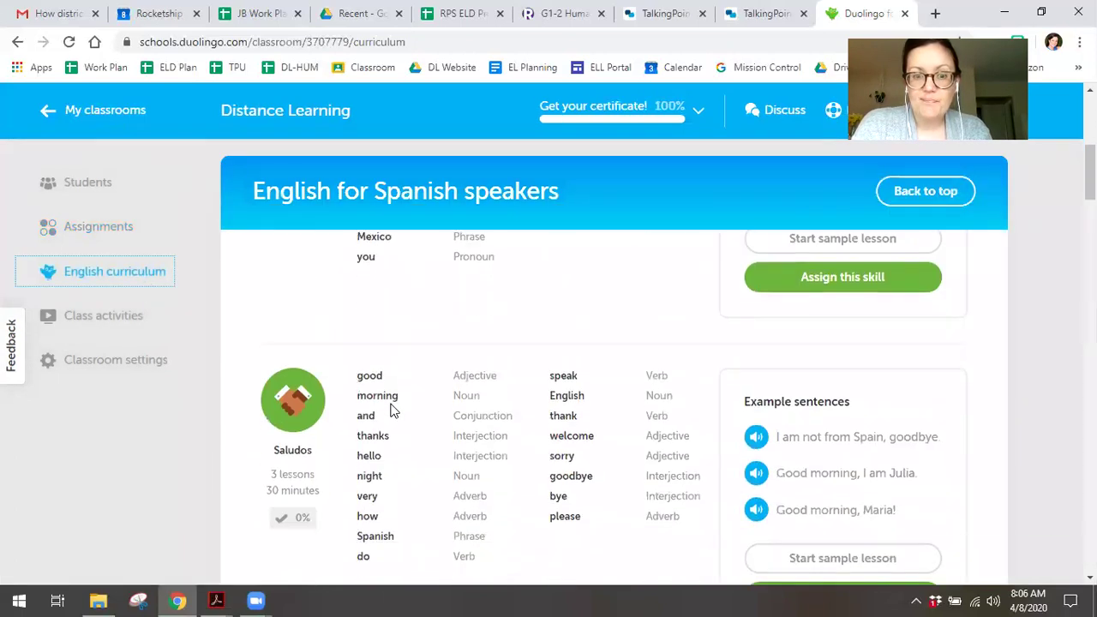
click(110, 319)
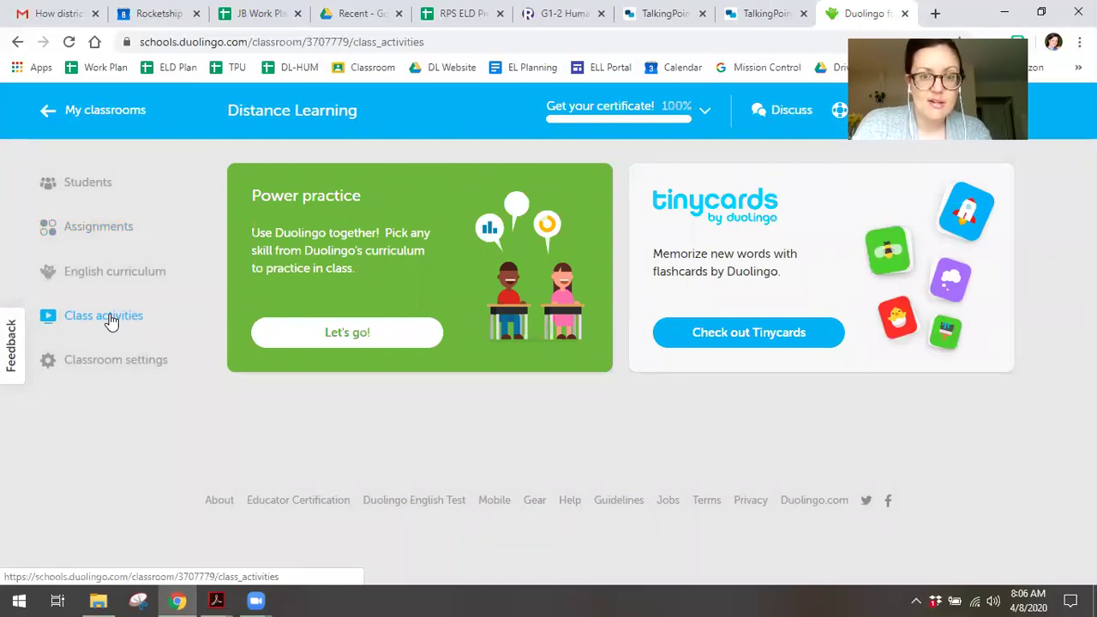
click(103, 199)
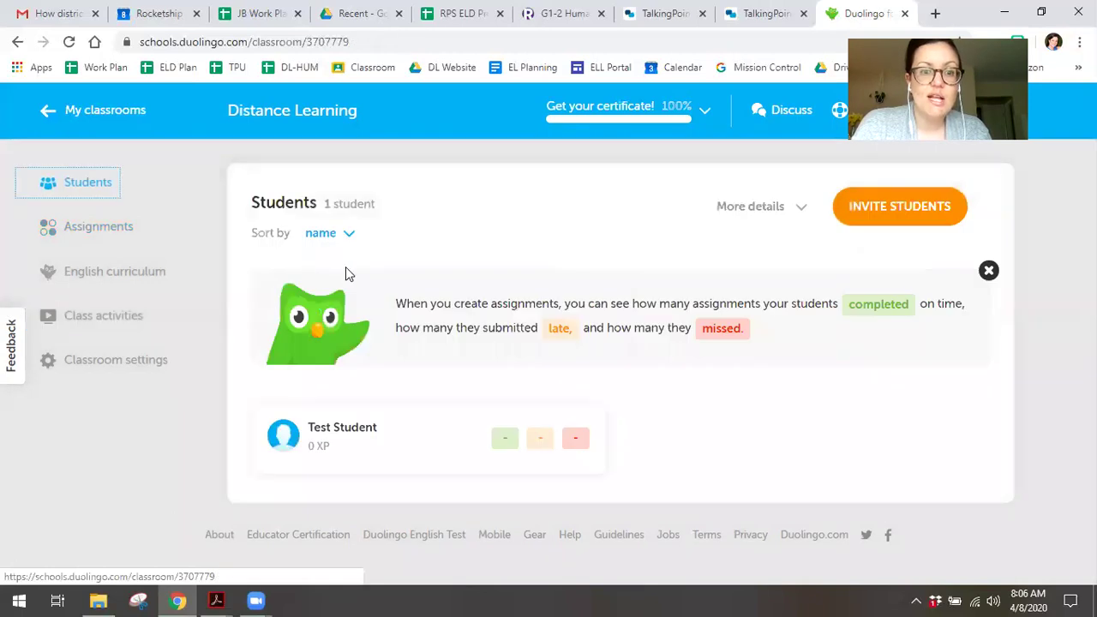